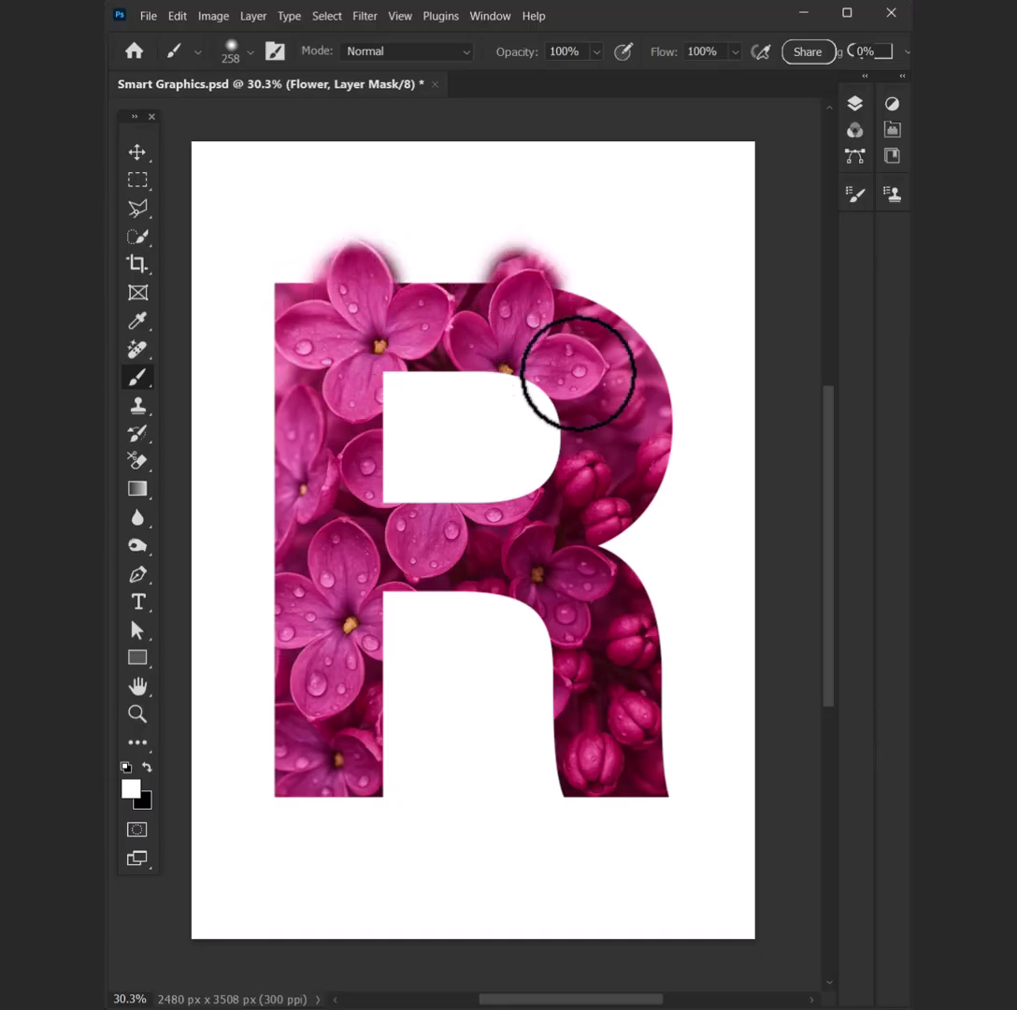
# Paint white on the flower mask to reveal petals beyond the R's right stem and left stem.
pyautogui.moveTo(558, 718); pyautogui.dragTo(520, 609)
pyautogui.moveTo(379, 578); pyautogui.dragTo(375, 642)
pyautogui.moveTo(276, 584); pyautogui.dragTo(260, 605)
pyautogui.moveTo(286, 459)
pyautogui.mouseDown()
pyautogui.moveTo(295, 324)
pyautogui.moveTo(402, 363)
pyautogui.moveTo(509, 383)
pyautogui.mouseUp()
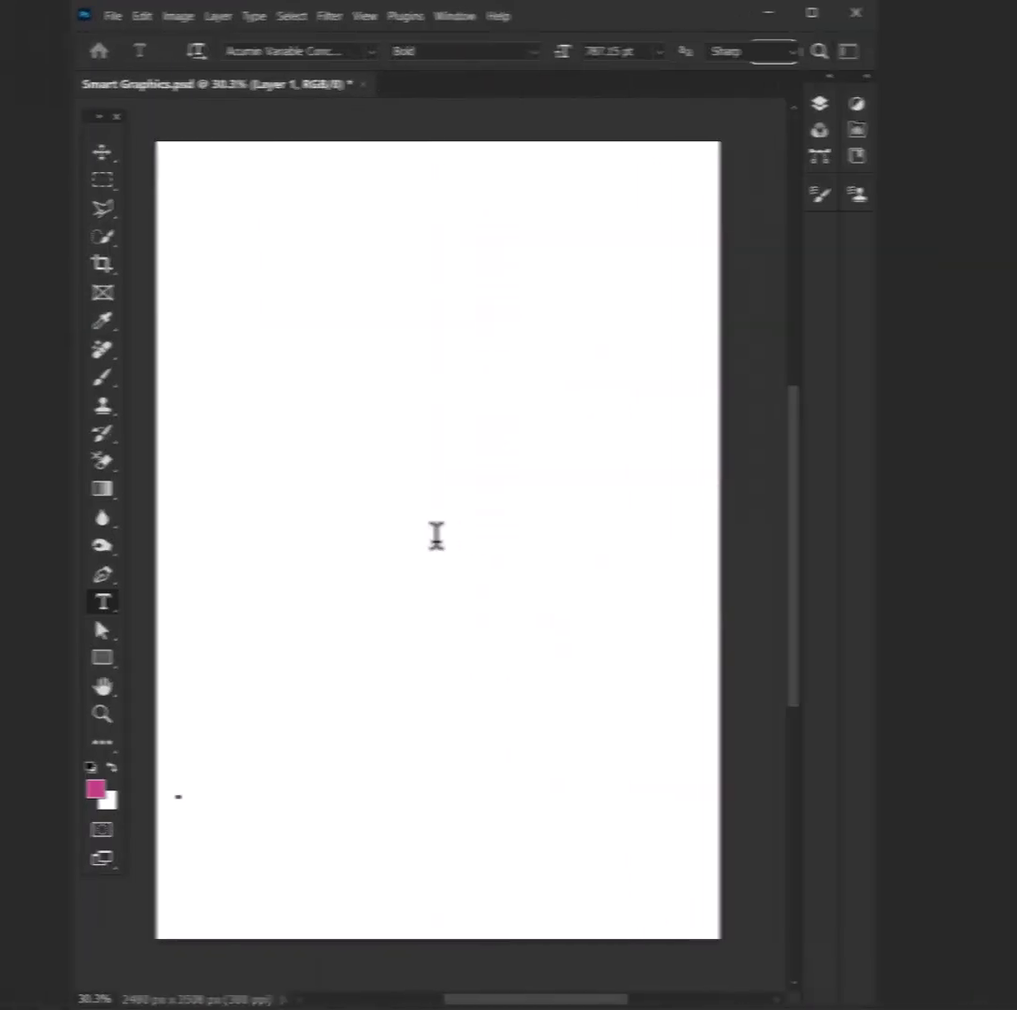
pyautogui.write('R')
# Commit the typed R, make the Flower copy layer visible and open its context menu.
pyautogui.hotkey('ctrl', 'Return')
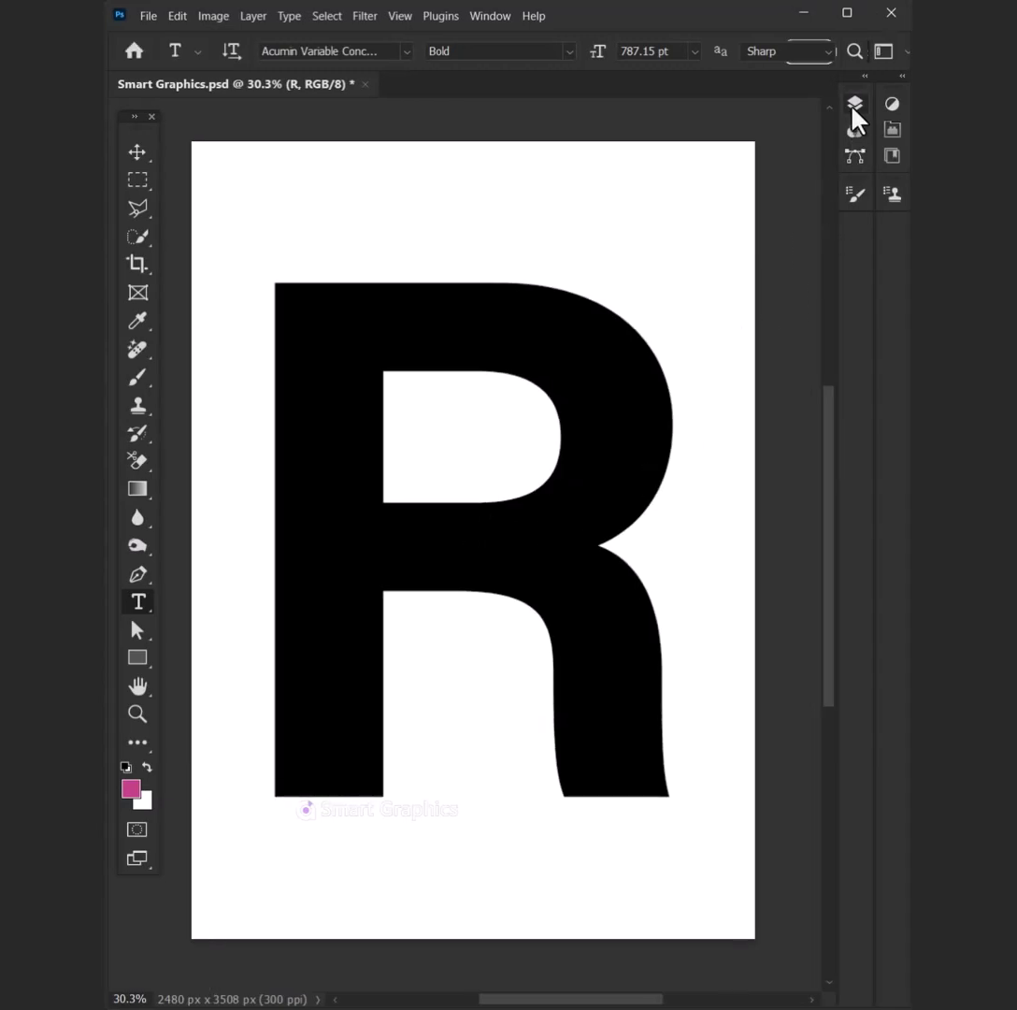
pyautogui.click(854, 106)
pyautogui.click(710, 253)
pyautogui.press('v')
pyautogui.click(613, 256)
pyautogui.rightClick(678, 243)
# Clip Flower copy into the R, then duplicate it and fade the duplicate to about 33% opacity.
pyautogui.click(729, 796)
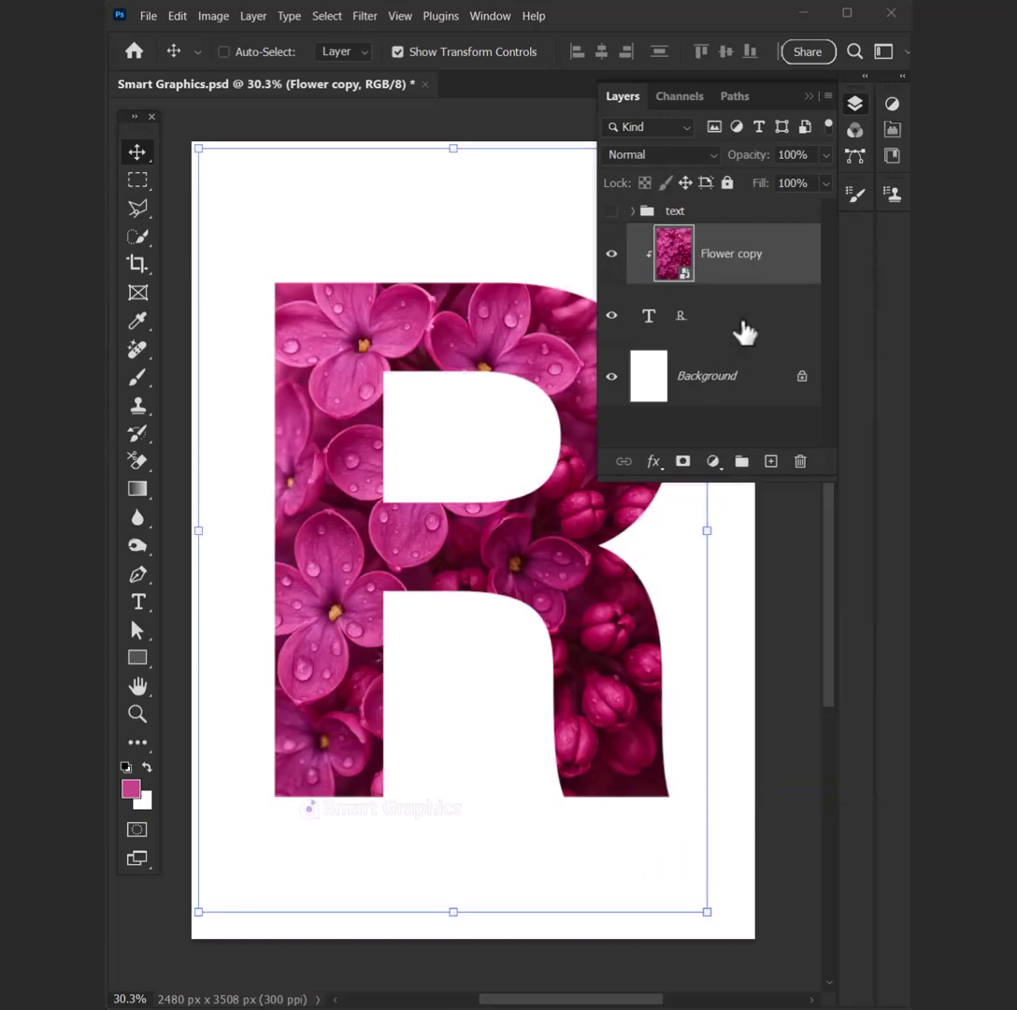
pyautogui.hotkey('ctrl', 'j')
pyautogui.moveTo(729, 158); pyautogui.dragTo(695, 167)
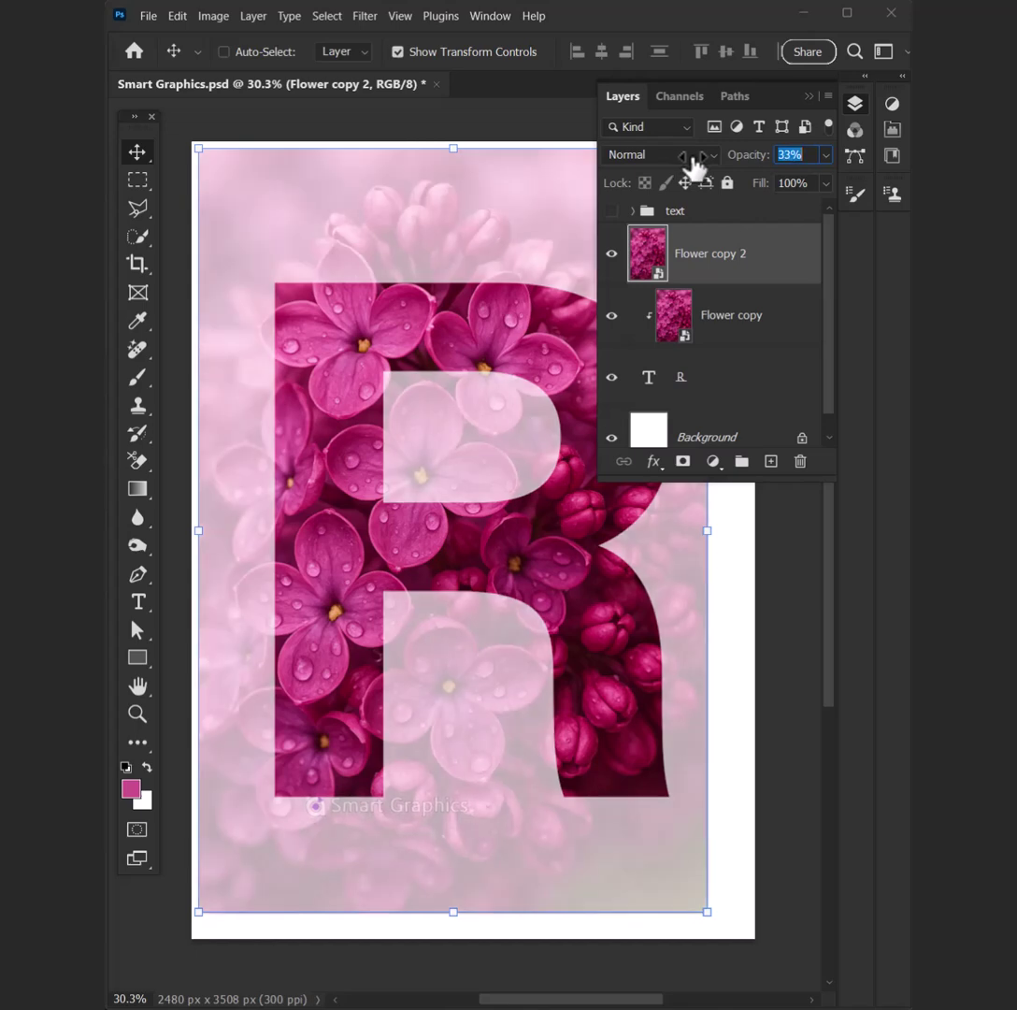
pyautogui.click(847, 108)
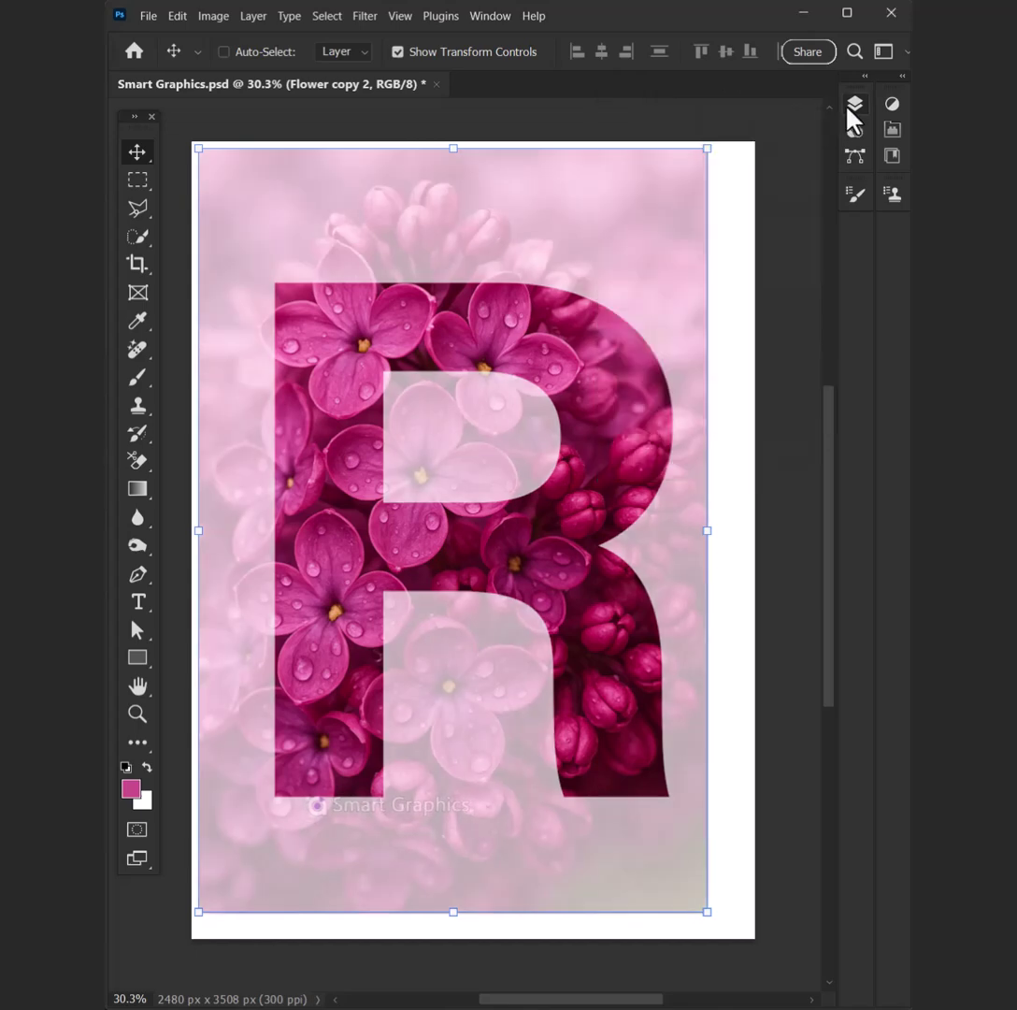
# Quick-select the six flowers along the R's upper-left, upper-right, right and lower-left edges.
pyautogui.rightClick(147, 240)
pyautogui.click(194, 262)
pyautogui.moveTo(320, 353); pyautogui.dragTo(274, 346)
pyautogui.moveTo(486, 293); pyautogui.dragTo(505, 310)
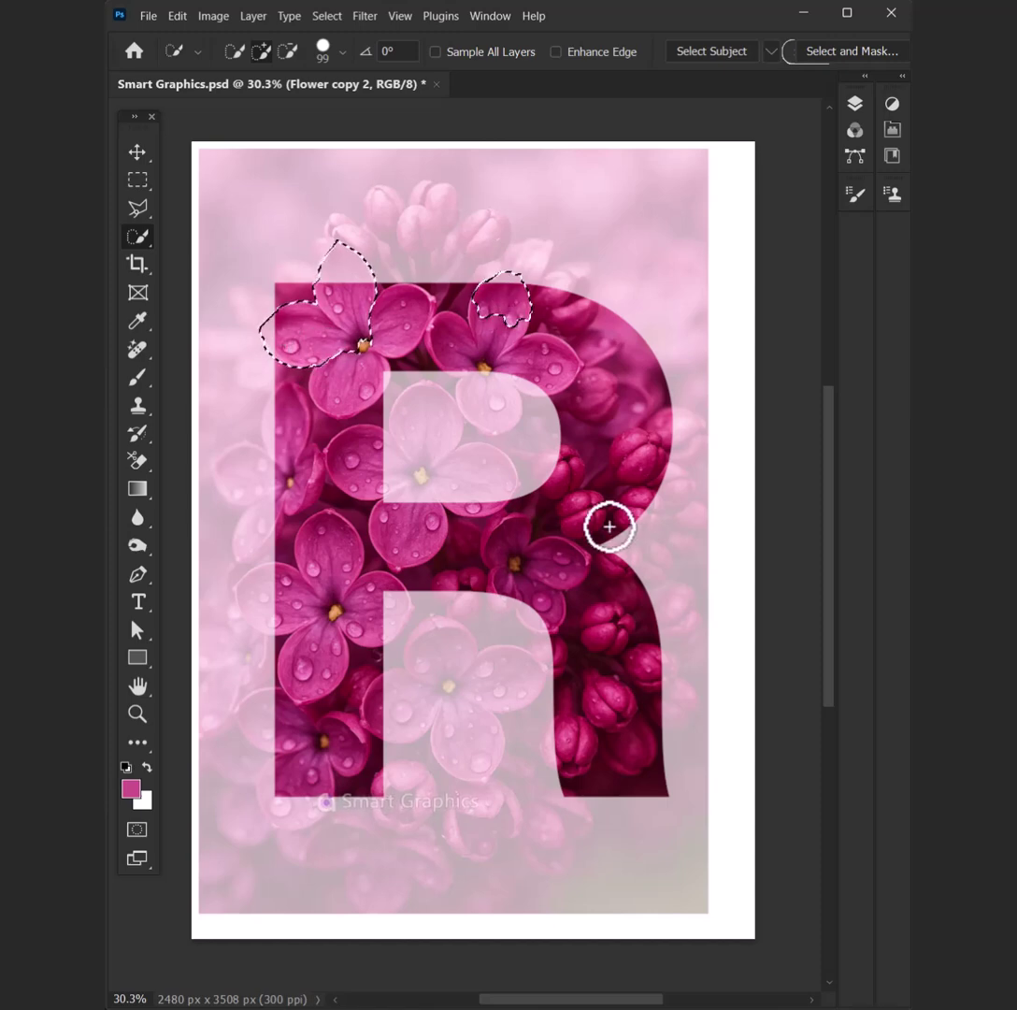
pyautogui.moveTo(547, 608); pyautogui.dragTo(505, 594)
pyautogui.moveTo(393, 598); pyautogui.dragTo(360, 617)
pyautogui.moveTo(313, 683); pyautogui.dragTo(302, 552)
pyautogui.moveTo(281, 705); pyautogui.dragTo(266, 725)
pyautogui.click(854, 103)
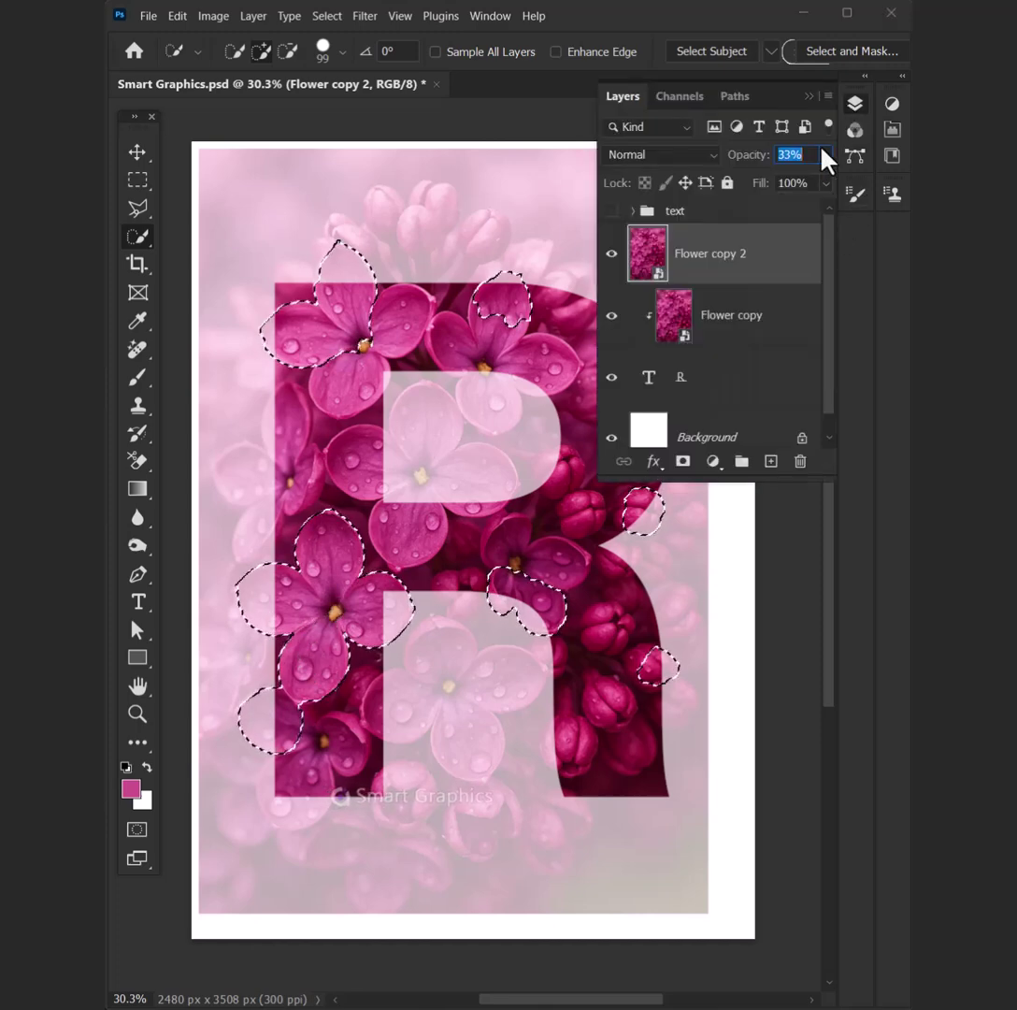
# Mask the selected flowers at 100% opacity with a drop shadow (71%, 165°, distance 35, size 29).
pyautogui.click(682, 461)
pyautogui.moveTo(752, 156); pyautogui.dragTo(816, 184)
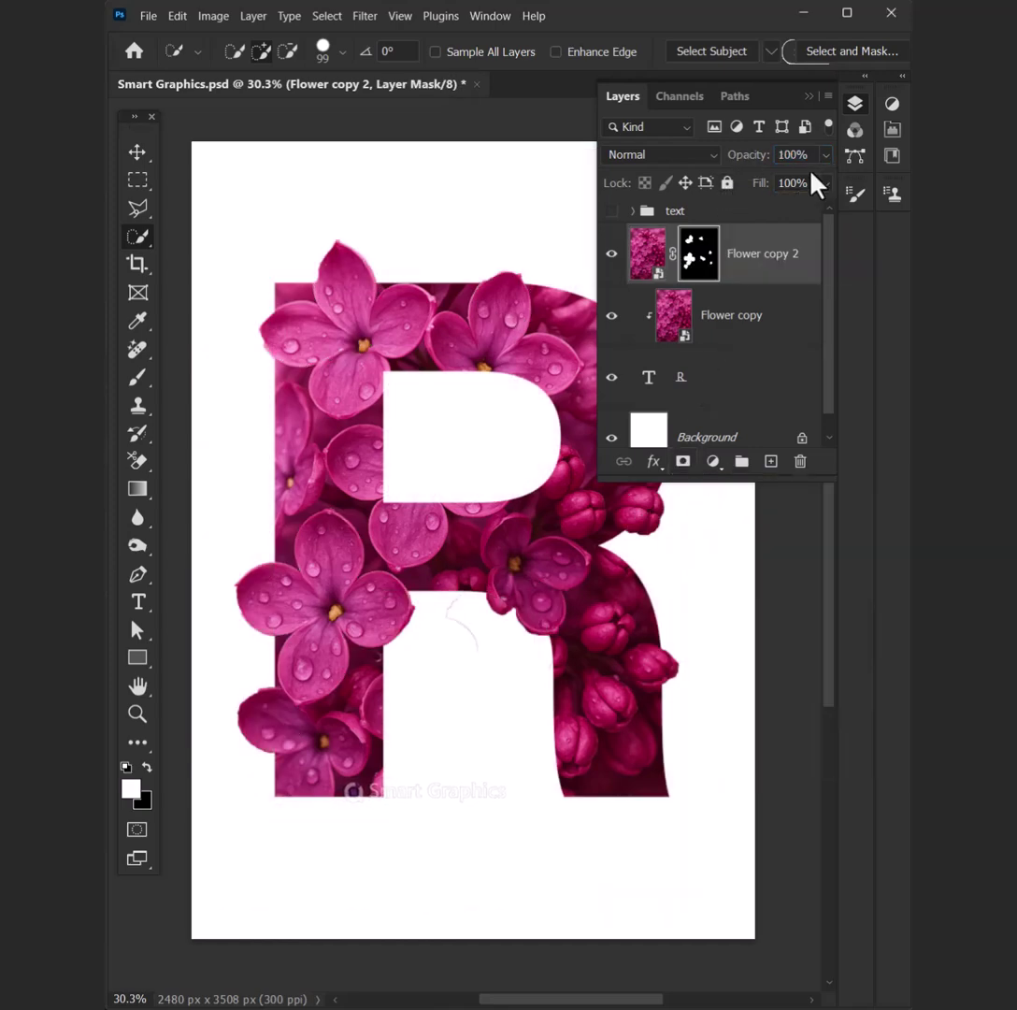
pyautogui.click(654, 463)
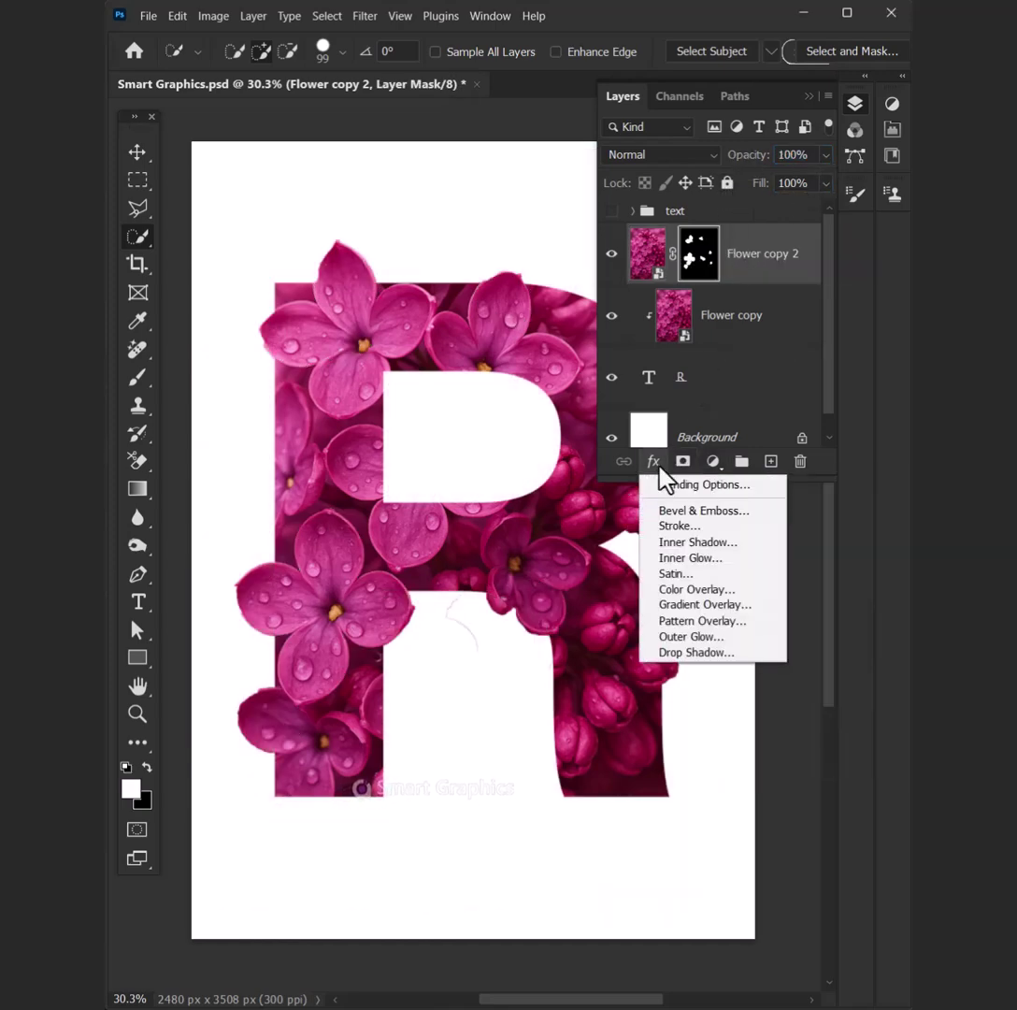
pyautogui.click(679, 653)
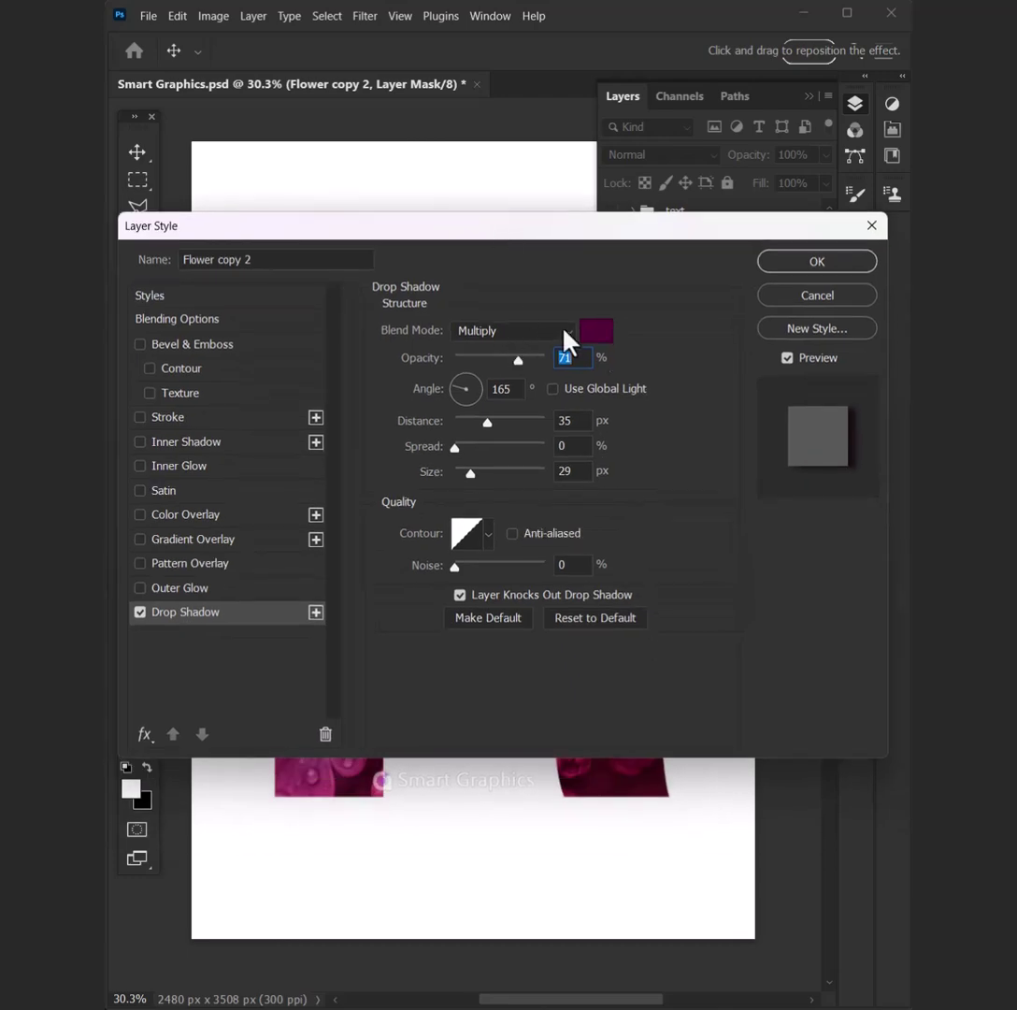
pyautogui.click(815, 261)
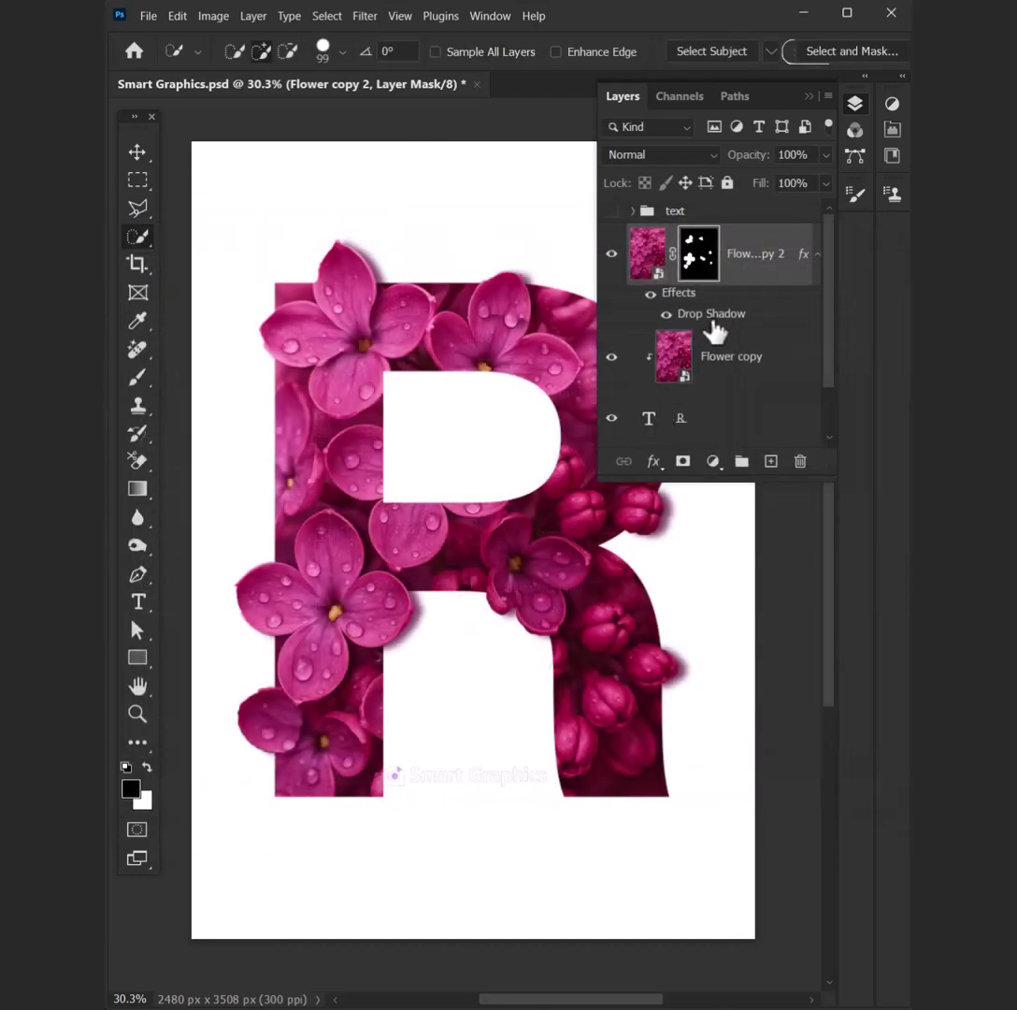
# Split the drop shadow onto its own layer and mask it with the R's pixel selection.
pyautogui.rightClick(715, 322)
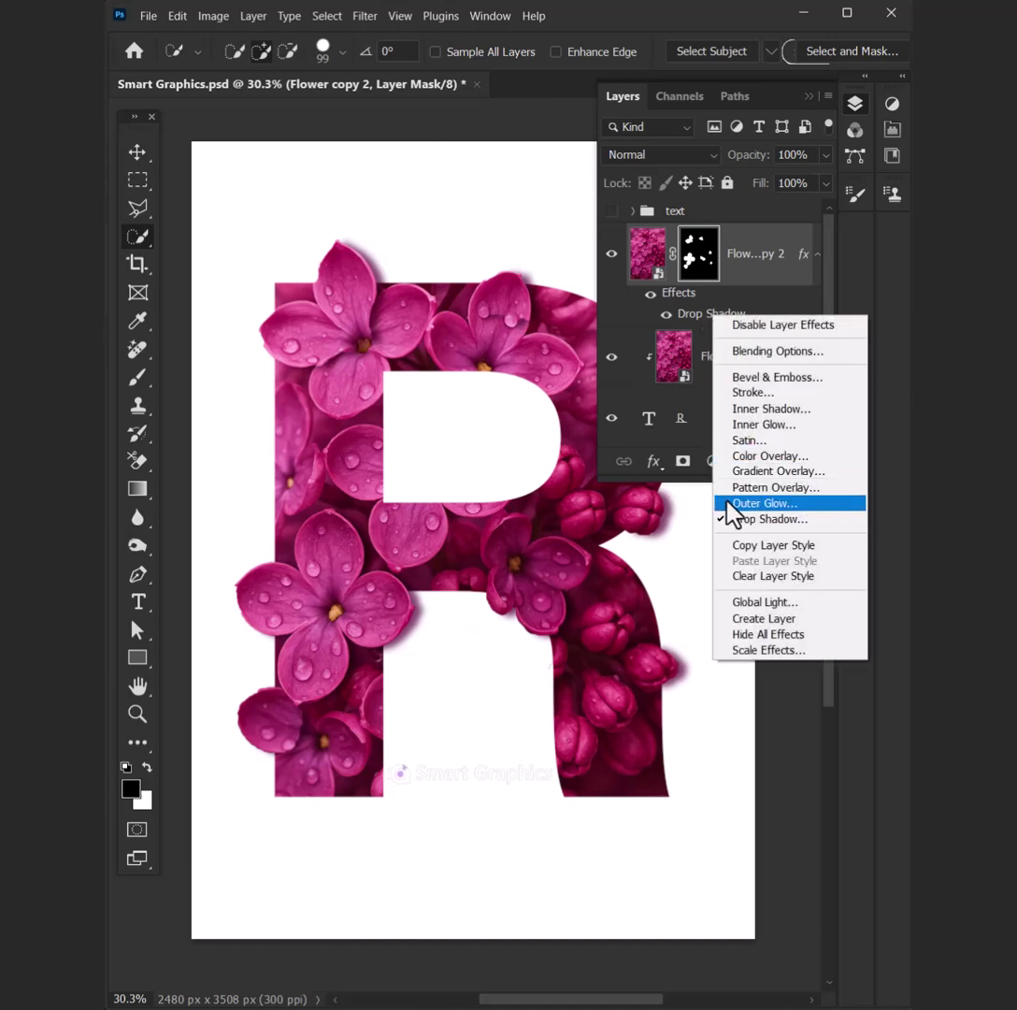
pyautogui.click(758, 619)
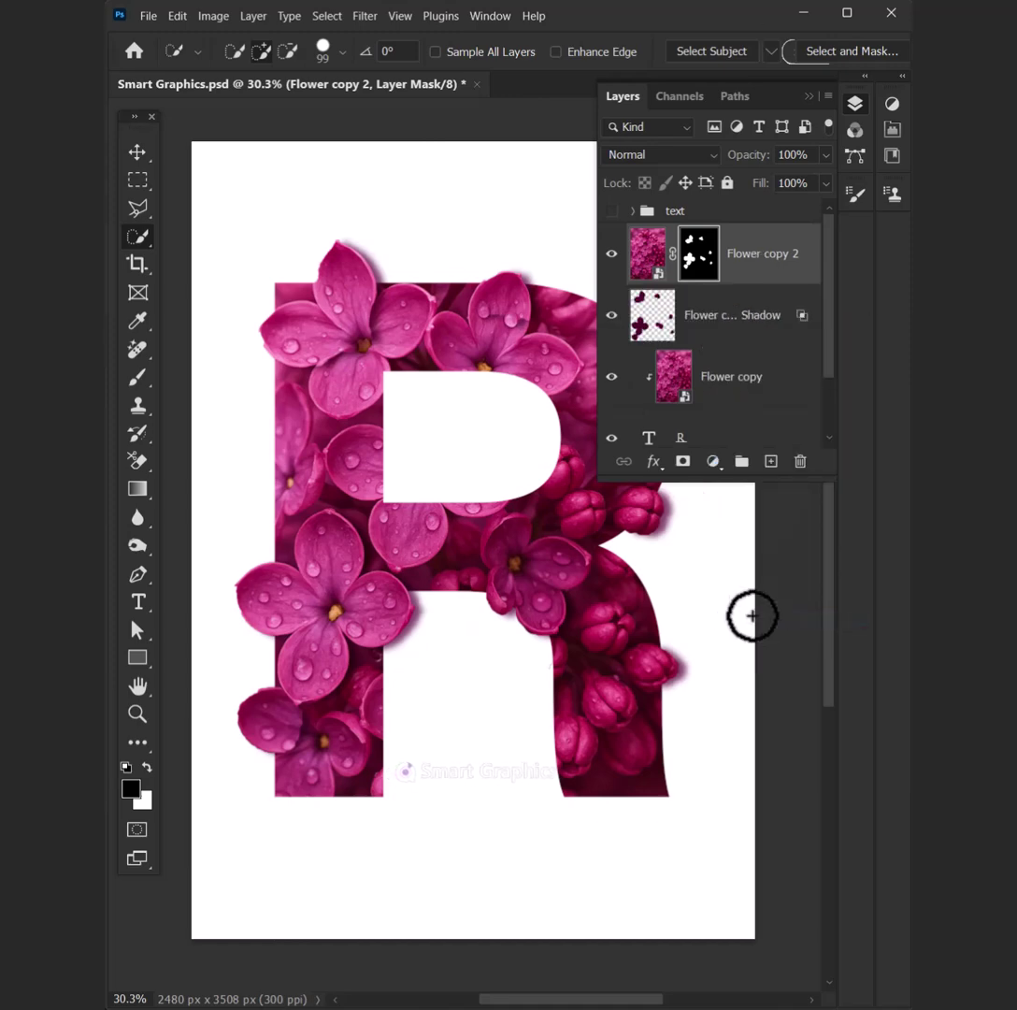
pyautogui.click(682, 438)
pyautogui.rightClick(652, 425)
pyautogui.click(671, 466)
pyautogui.click(687, 318)
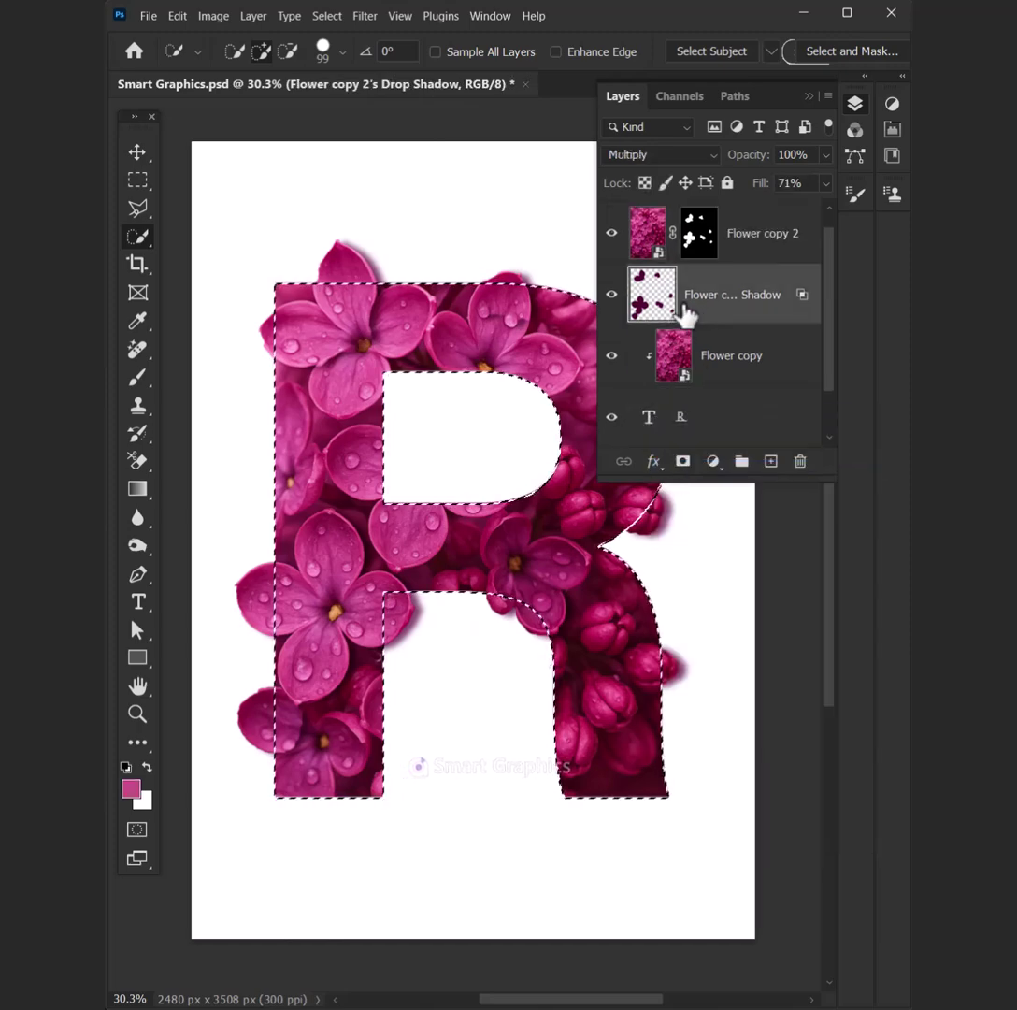
pyautogui.click(684, 463)
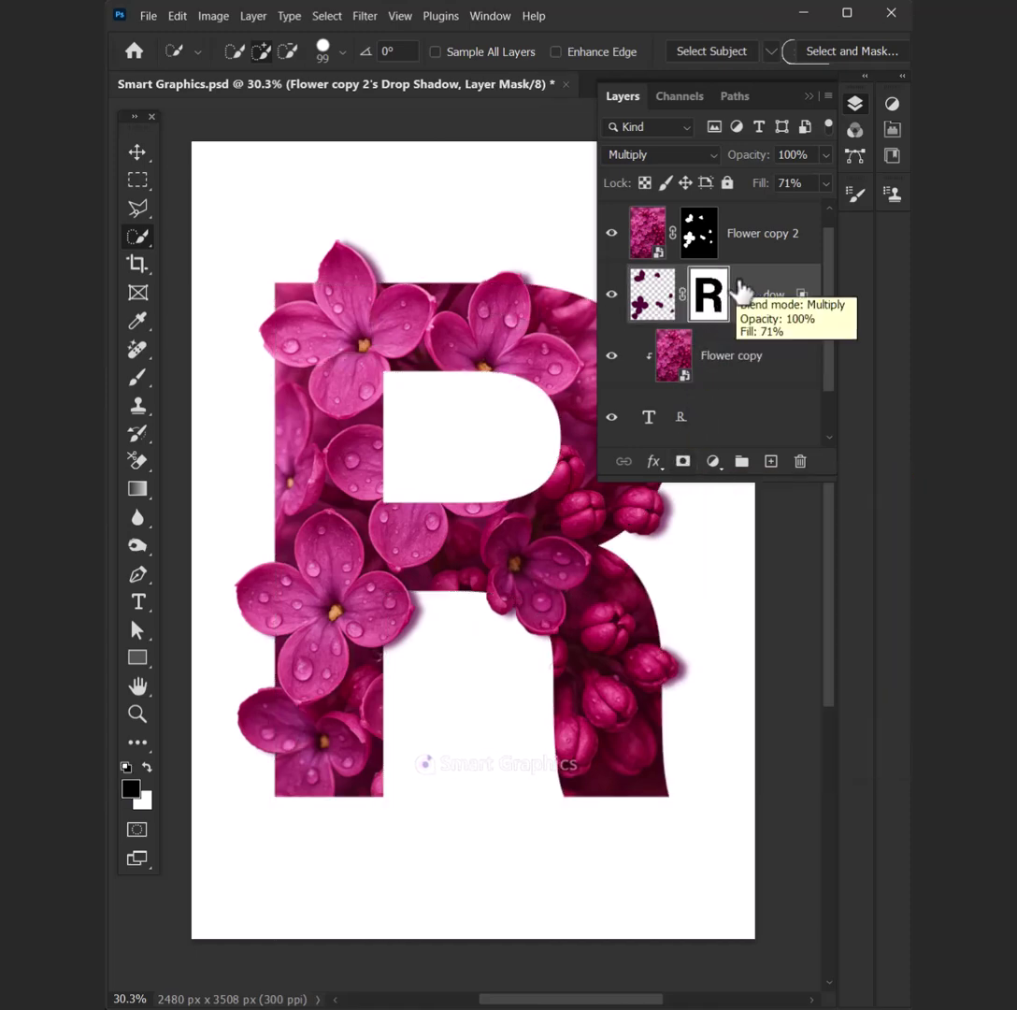
pyautogui.scroll(-1, 715, 336)
# Add a light pink Solid Color fill layer above the Background layer.
pyautogui.click(712, 423)
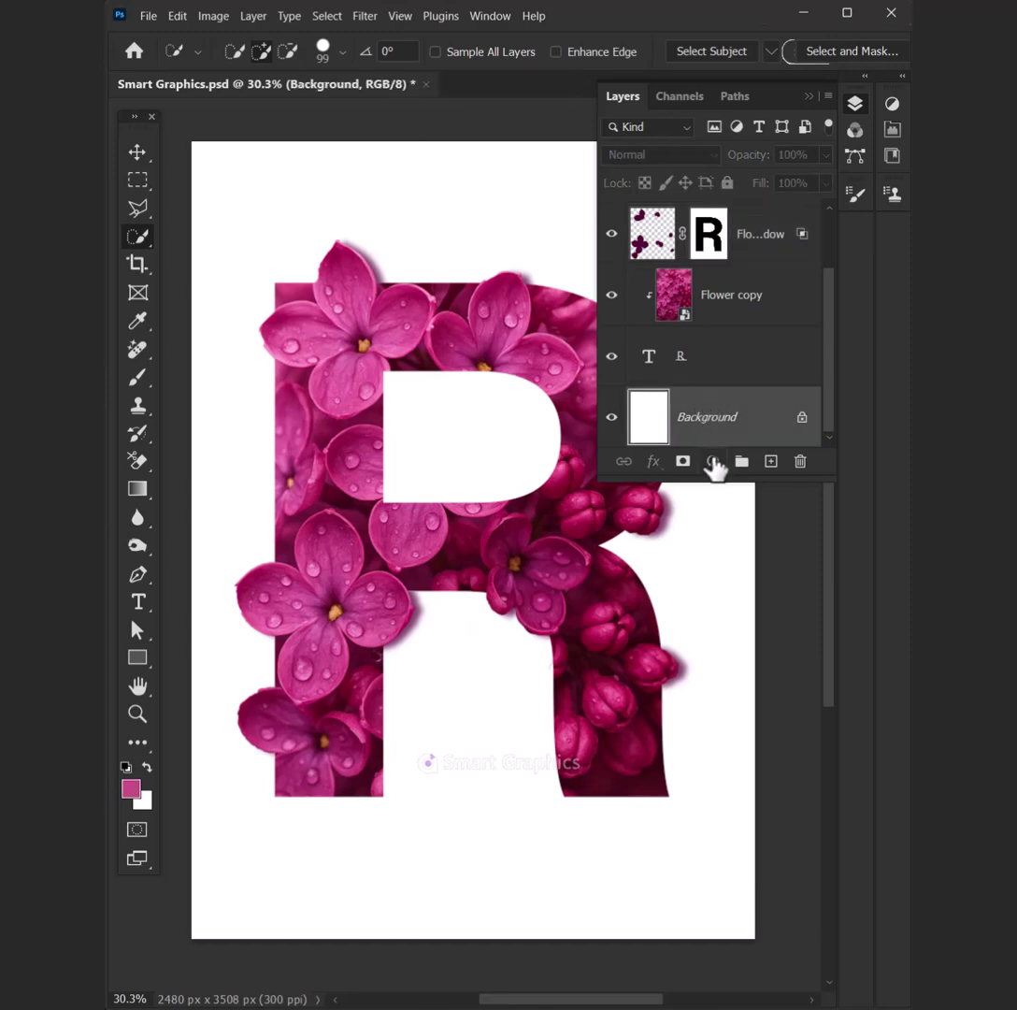
pyautogui.click(714, 462)
pyautogui.click(729, 485)
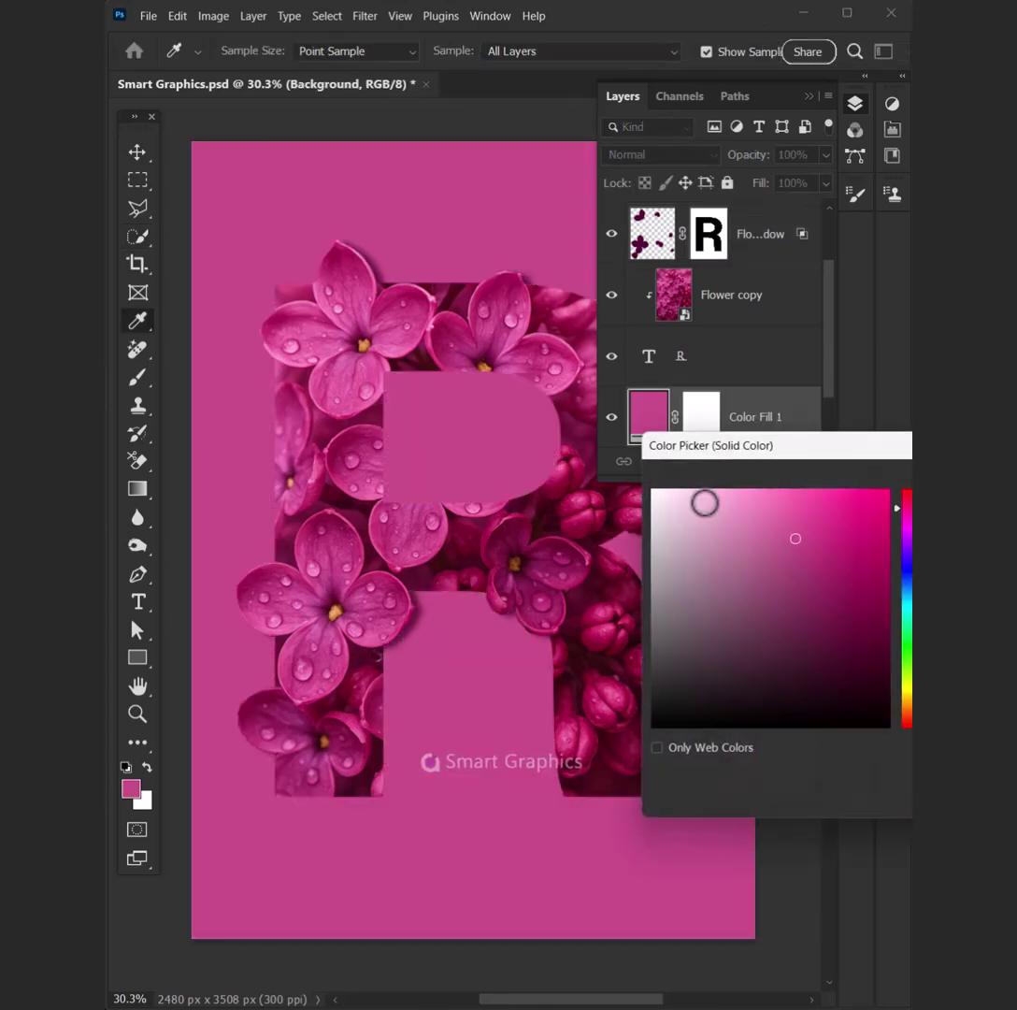
pyautogui.click(759, 512)
pyautogui.moveTo(759, 512)
pyautogui.mouseDown()
pyautogui.moveTo(756, 494)
pyautogui.moveTo(732, 485)
pyautogui.mouseUp()
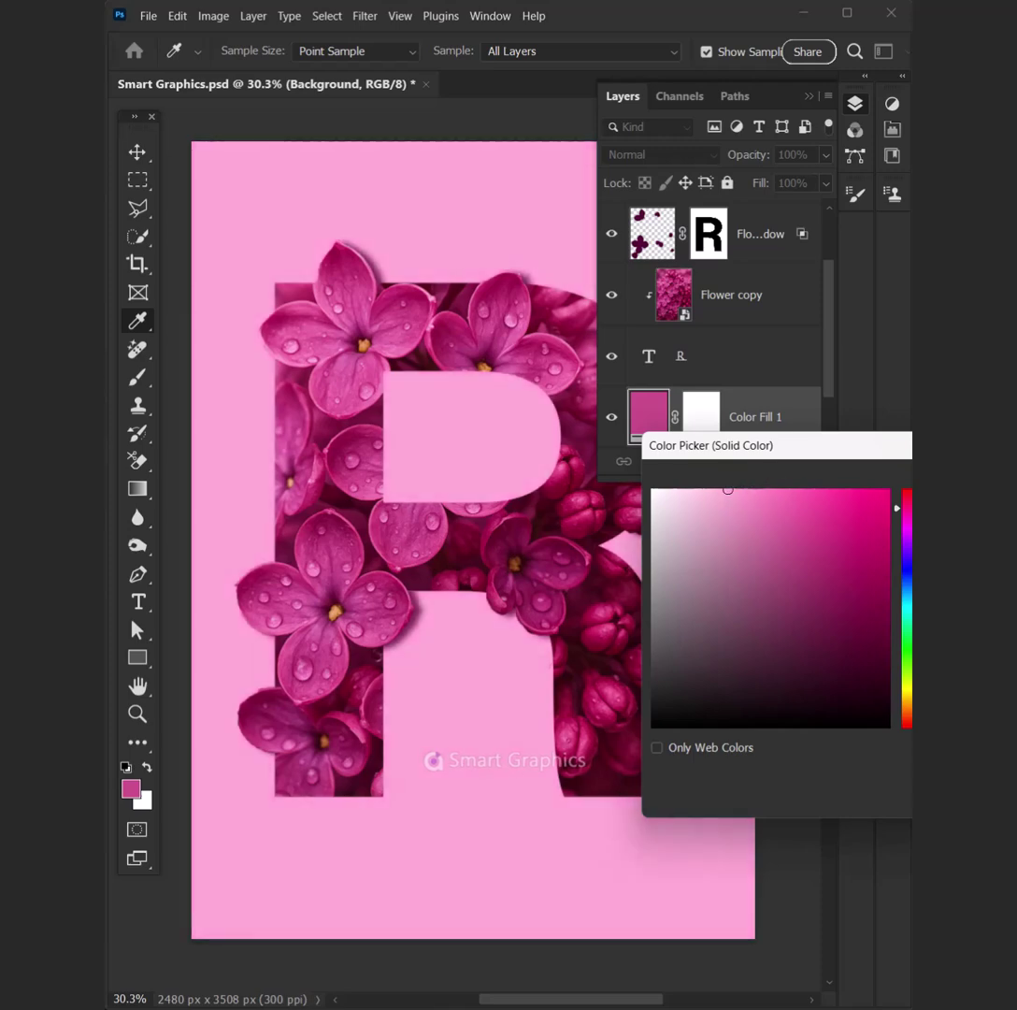
pyautogui.press('Return')
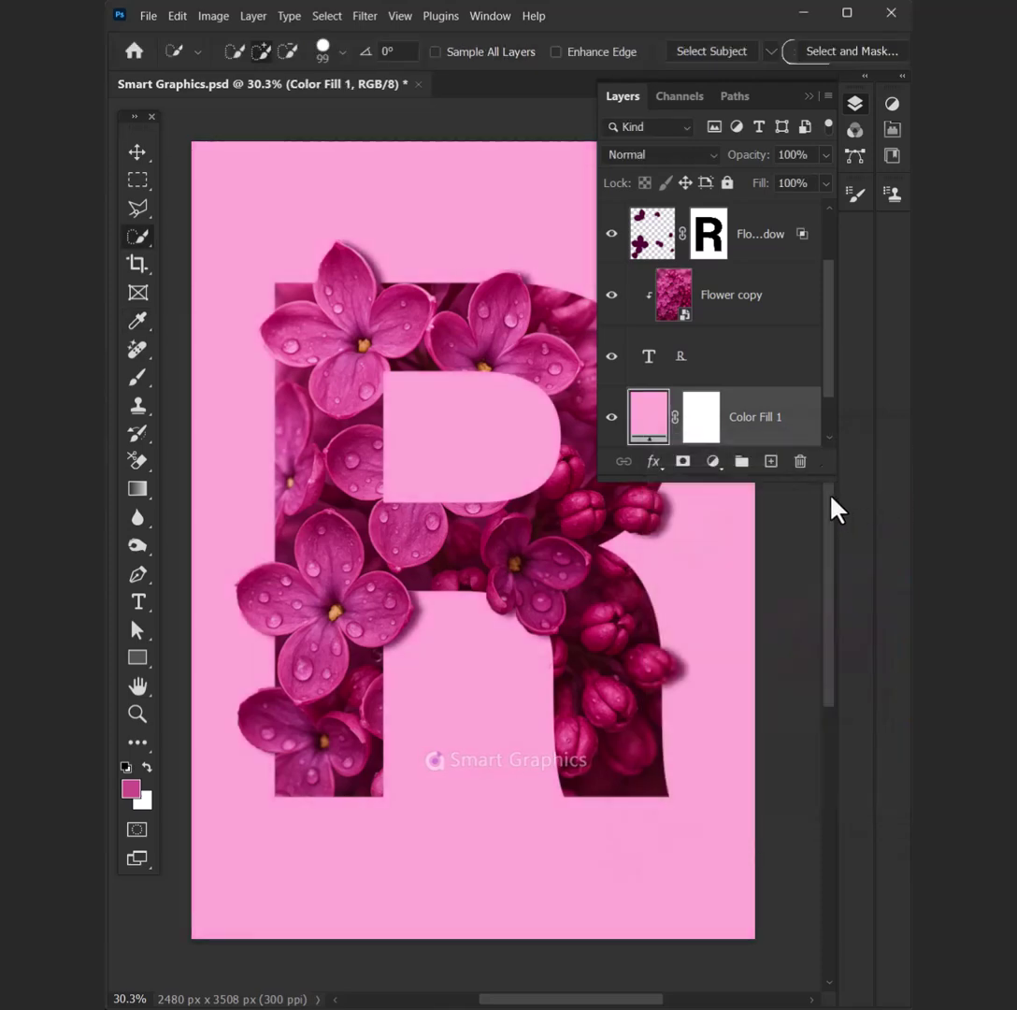